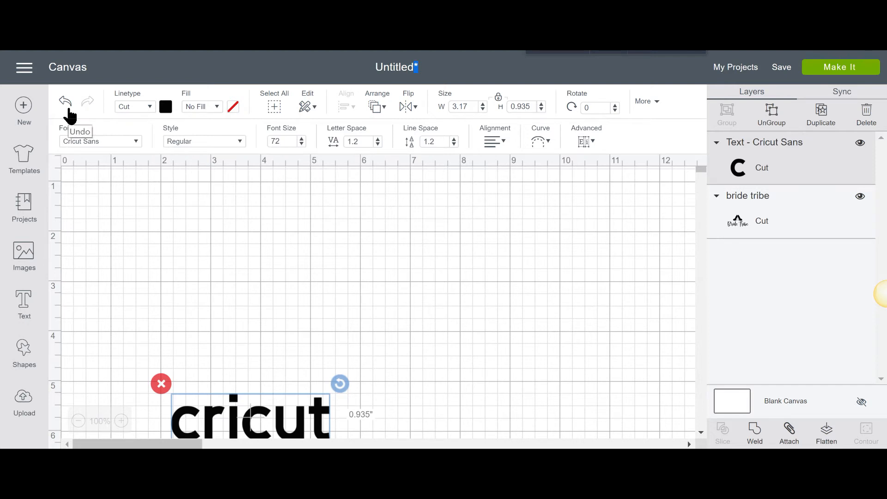
Step: Set the linetype of the "cricut" text to Draw and move the text up to around the 2-inch vertical mark
left_click(88, 116)
left_click(154, 110)
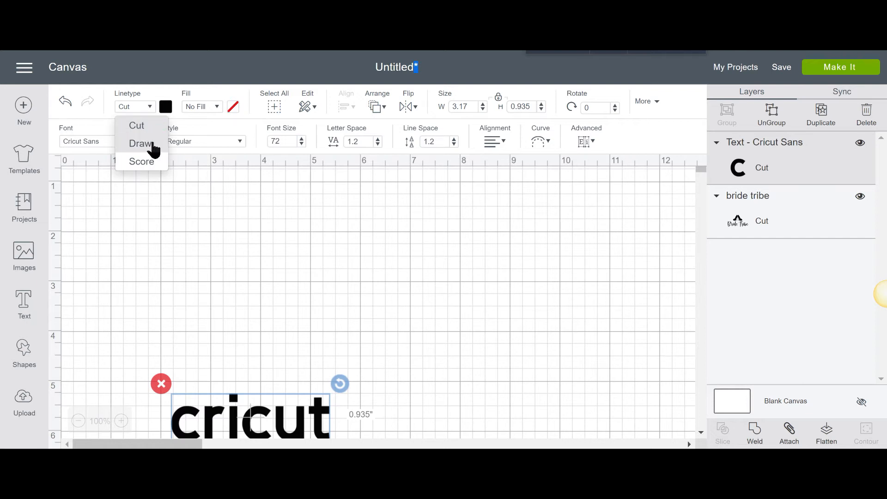
left_click(150, 109)
left_click(150, 110)
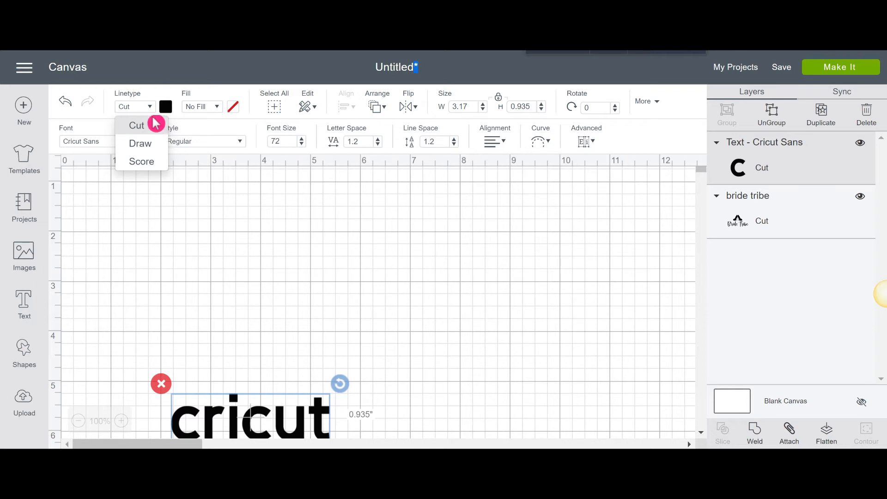
left_click(155, 148)
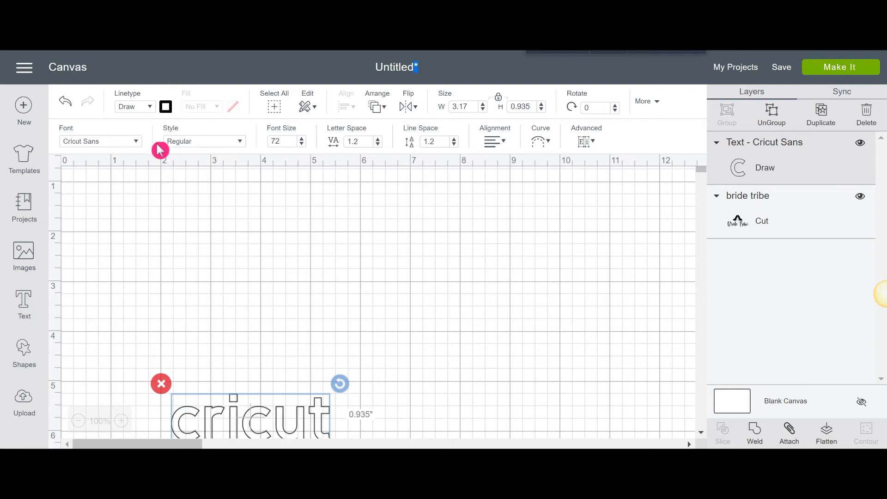
left_click_drag(287, 419, 279, 240)
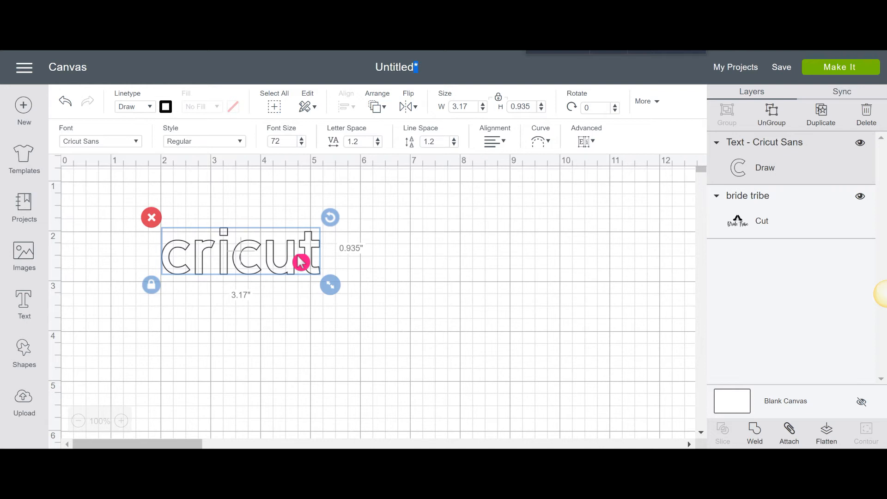
Step: Try out the pen types for the text's drawn outline and give it a pink pen colour
left_click(170, 108)
left_click(249, 145)
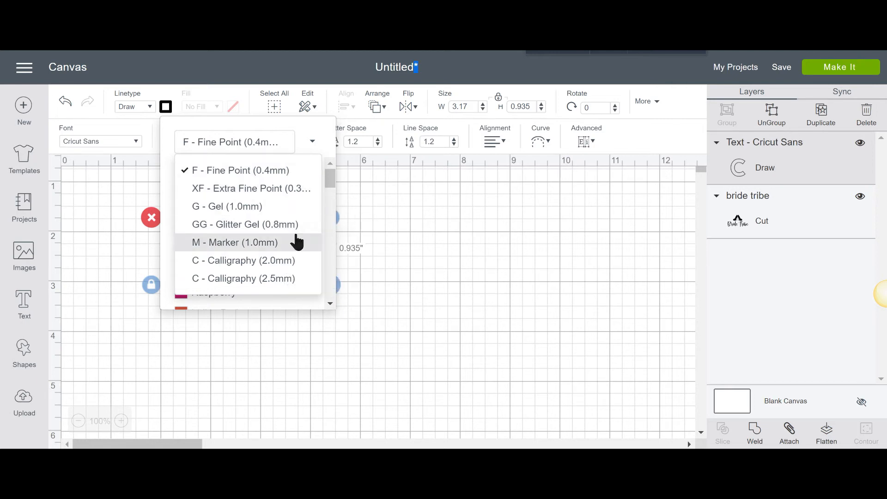
left_click(282, 260)
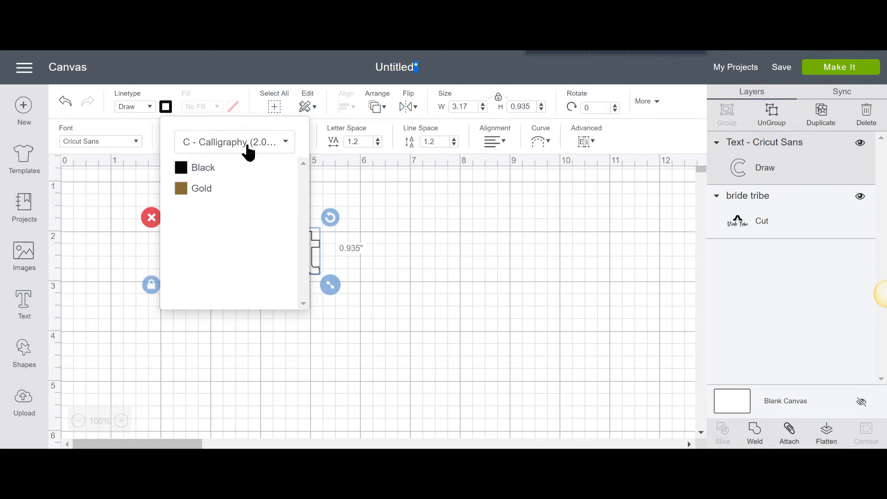
left_click(217, 188)
Step: Change the text's linetype to Score and enlarge the text to about 6.96 inches wide
left_click(135, 106)
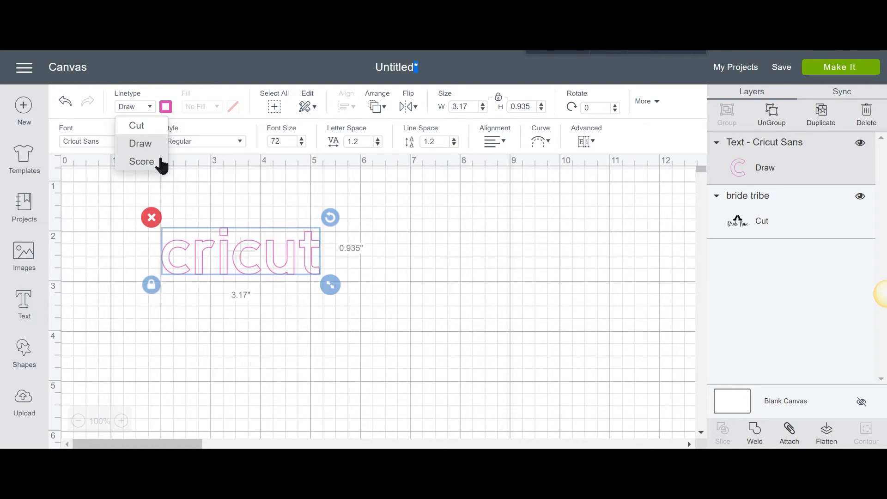
left_click(141, 162)
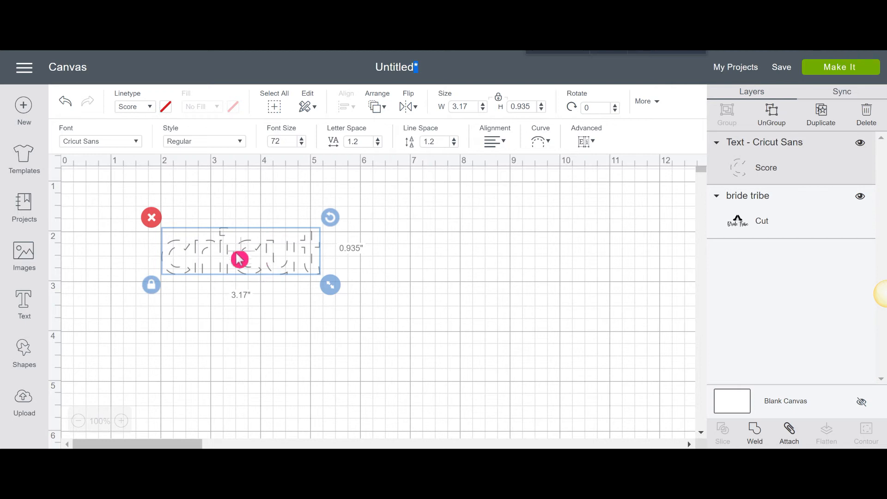
left_click_drag(330, 285, 527, 362)
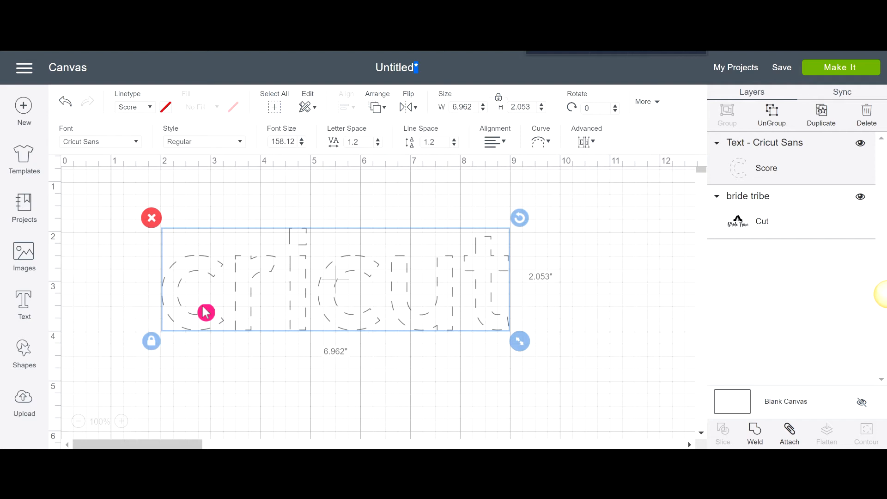
Step: Set the "cricut" text's linetype back to Cut and its fill to Print
left_click(139, 106)
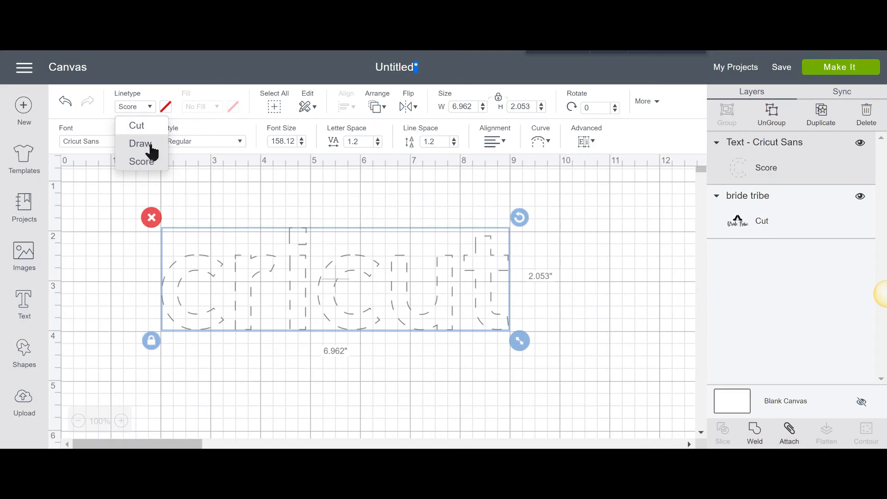
left_click(150, 130)
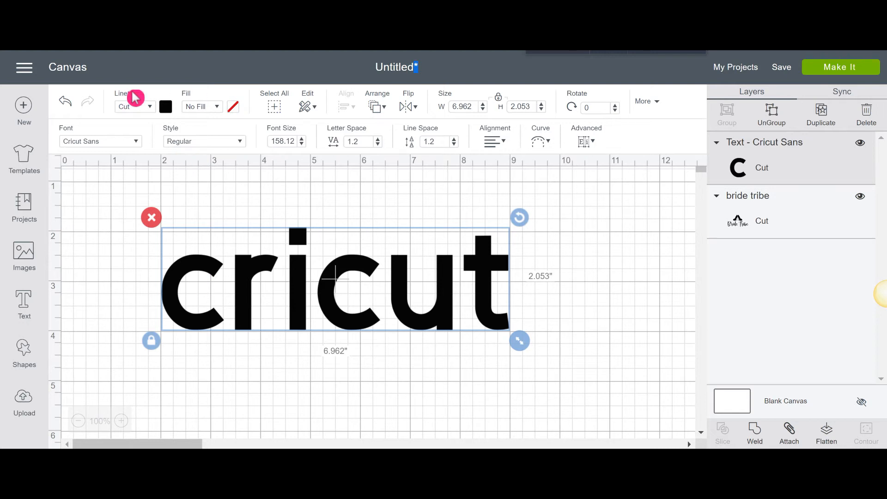
left_click(220, 111)
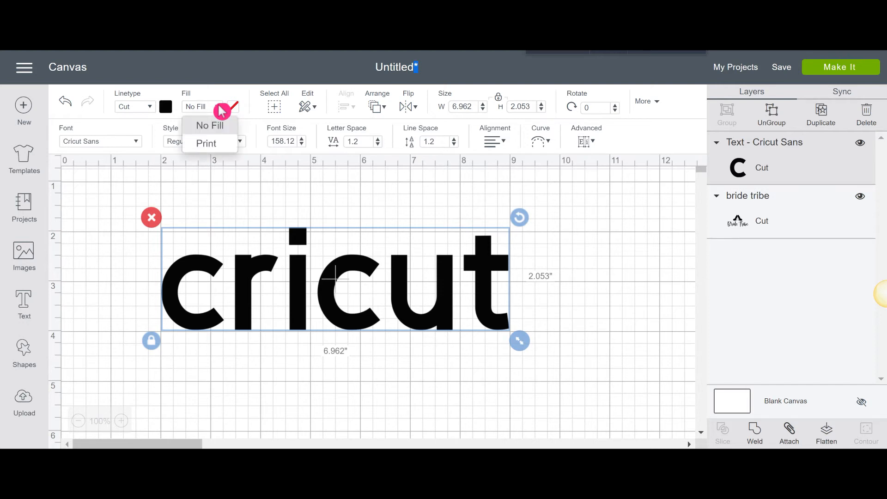
left_click(224, 115)
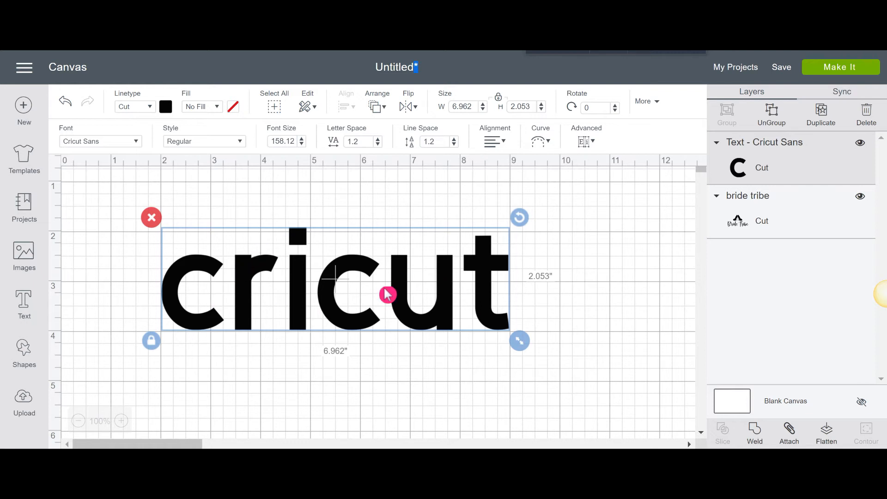
left_click(217, 110)
left_click(215, 145)
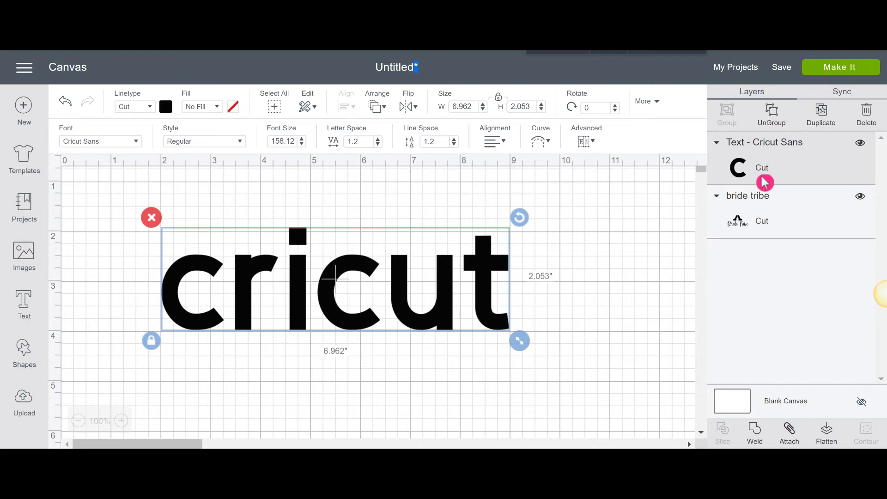
left_click(210, 107)
left_click(219, 144)
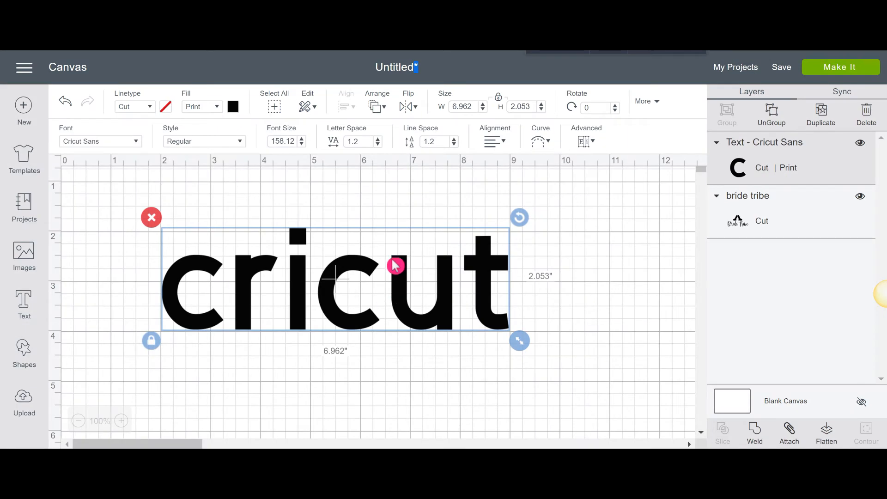
scroll(396, 263, "down", 3)
scroll(375, 247, "up", 3)
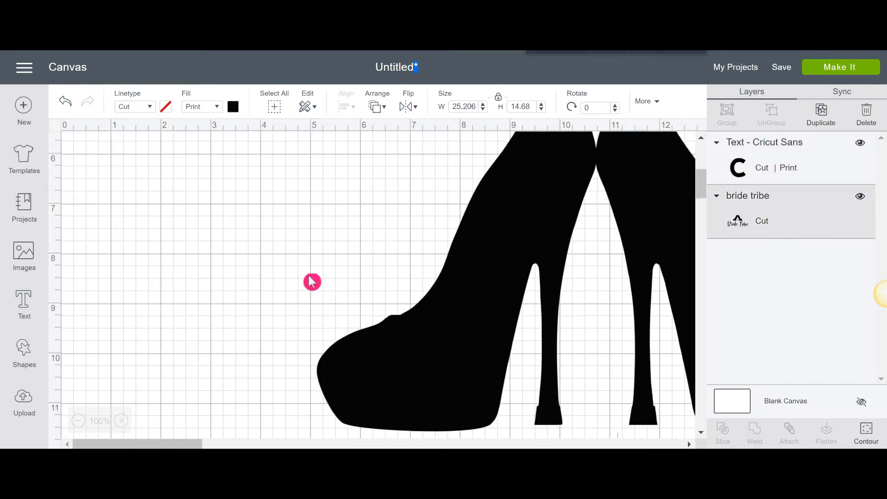
scroll(303, 288, "right", 5)
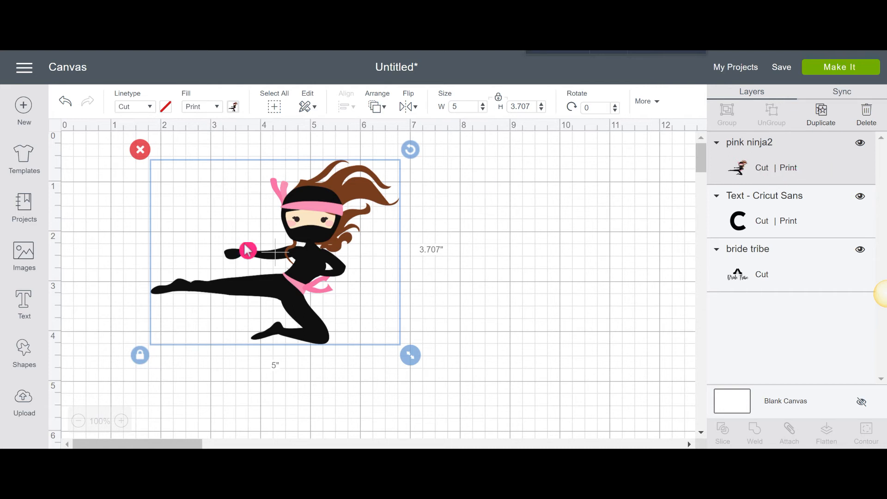
Step: Switch the pink ninja image's fill to No Fill and back to Print
left_click(210, 111)
left_click(215, 127)
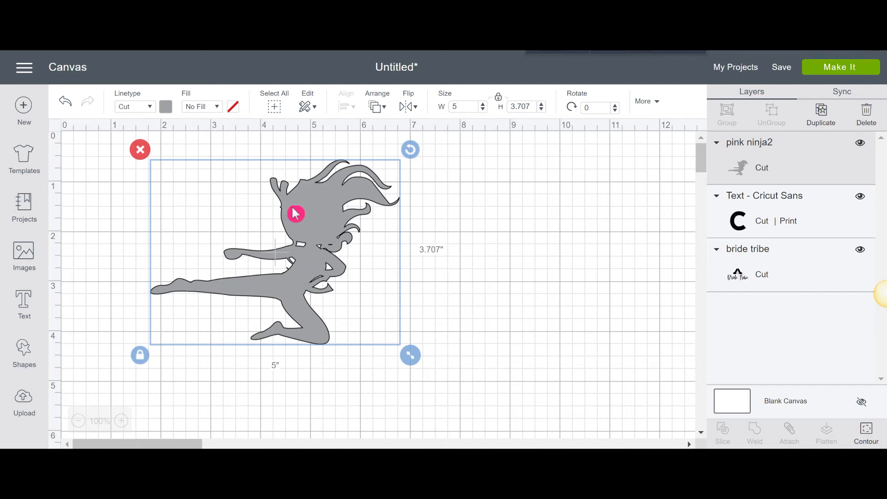
left_click(210, 108)
left_click(216, 144)
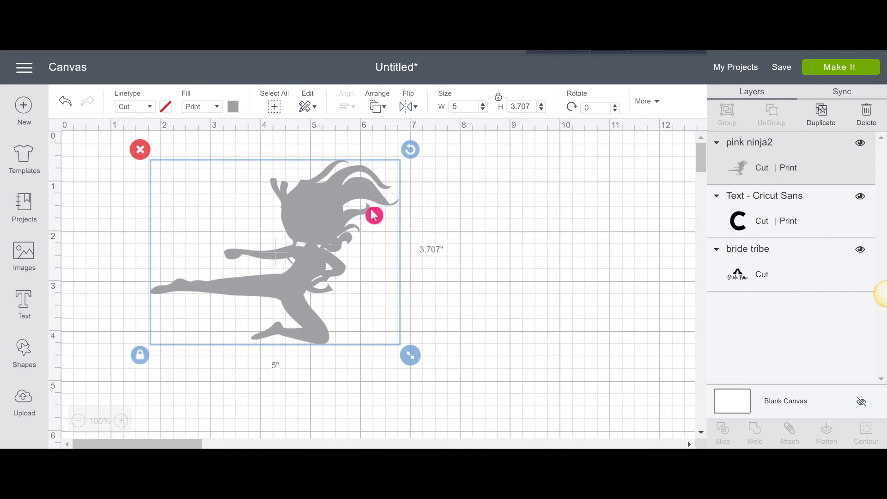
Step: Set the ninja image's print type to Original artwork and restore its full-colour design
left_click(235, 108)
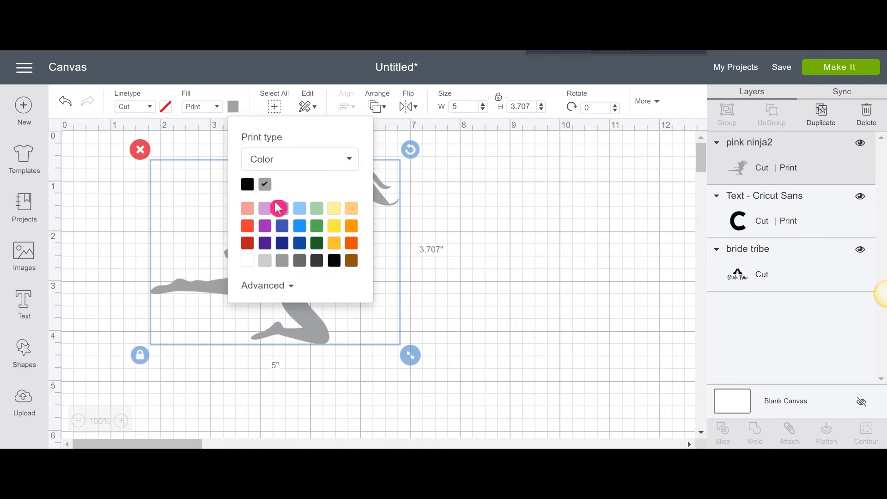
left_click(302, 162)
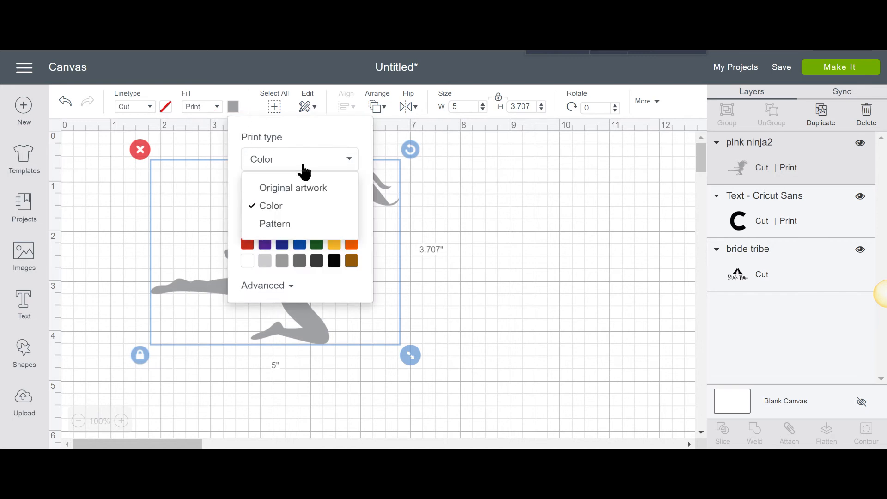
left_click(309, 190)
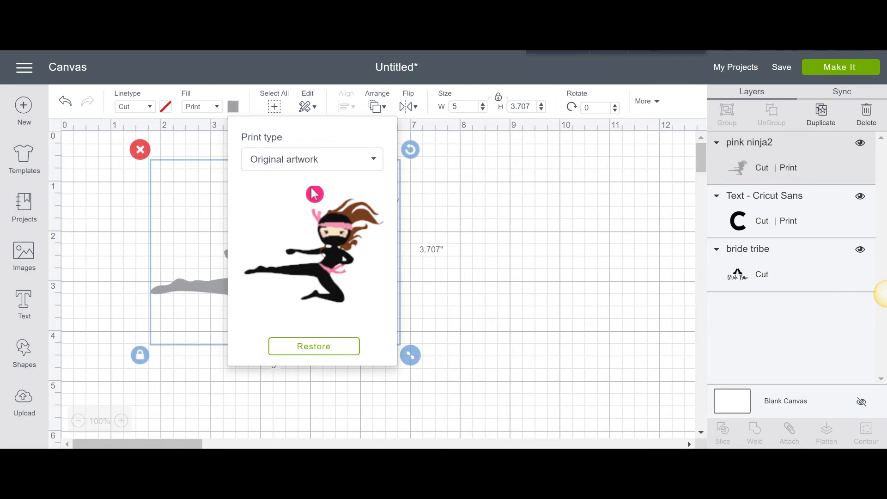
left_click(316, 350)
left_click(409, 222)
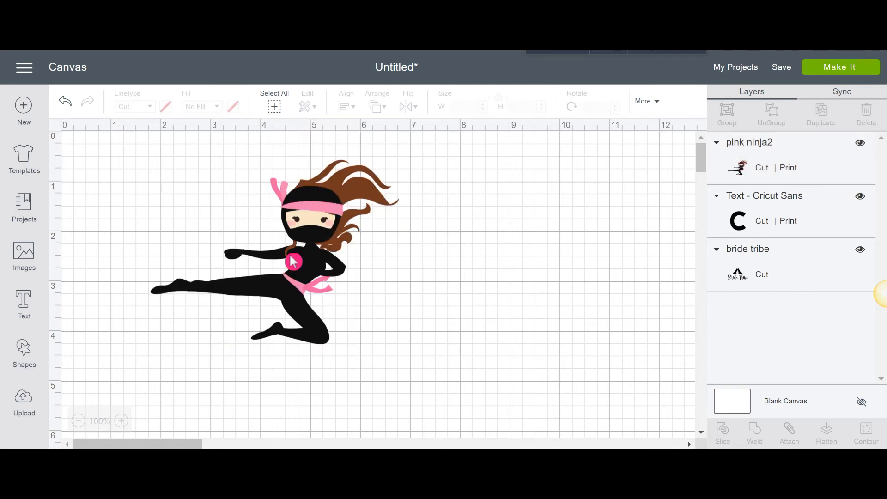
Step: Keep the ninja image's fill as Print and move the image to about x 2.24 and y 1.6 inches
left_click(329, 228)
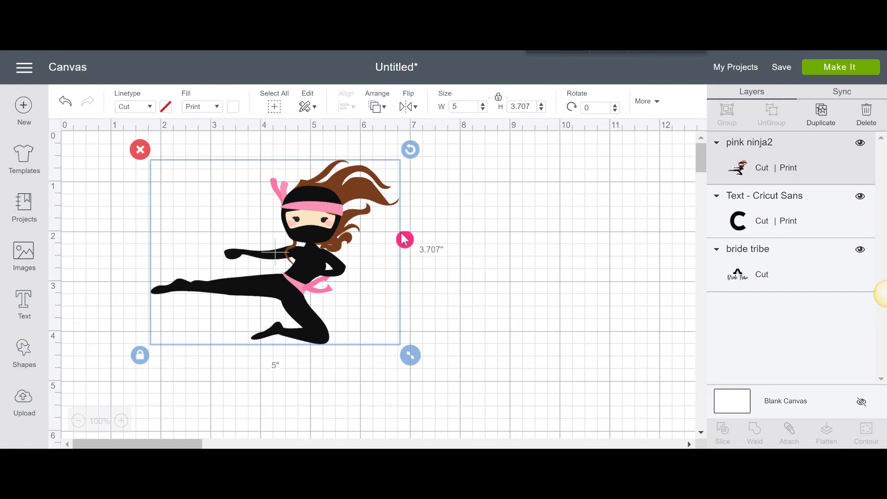
left_click(309, 285)
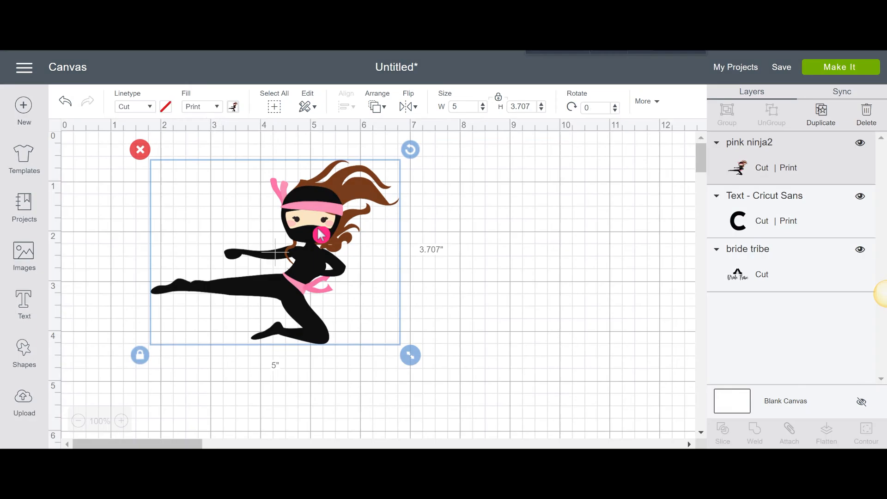
left_click(218, 108)
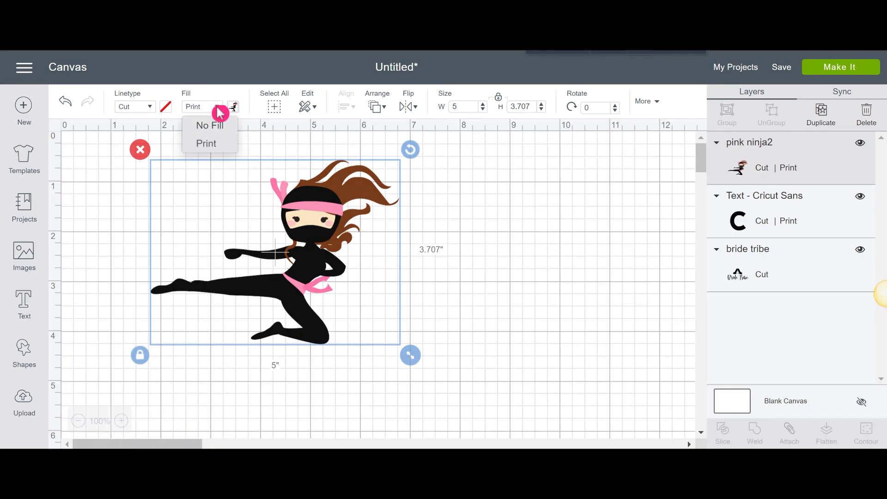
left_click(220, 110)
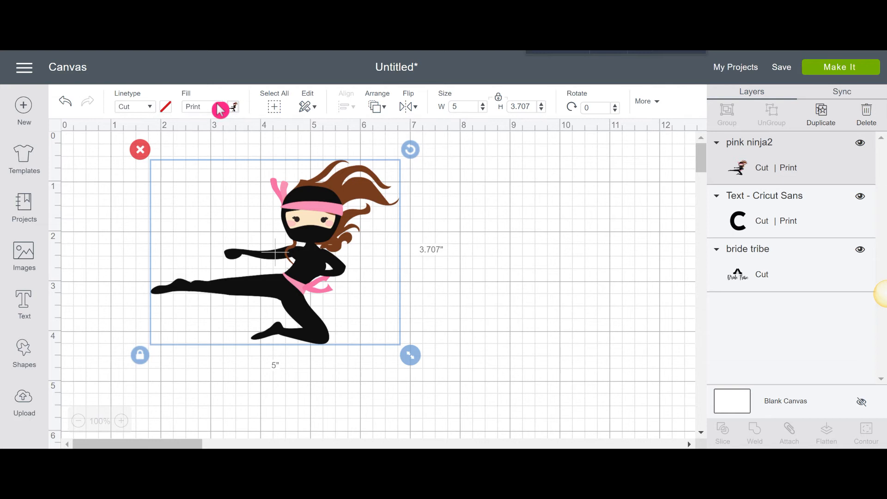
left_click_drag(326, 204, 349, 256)
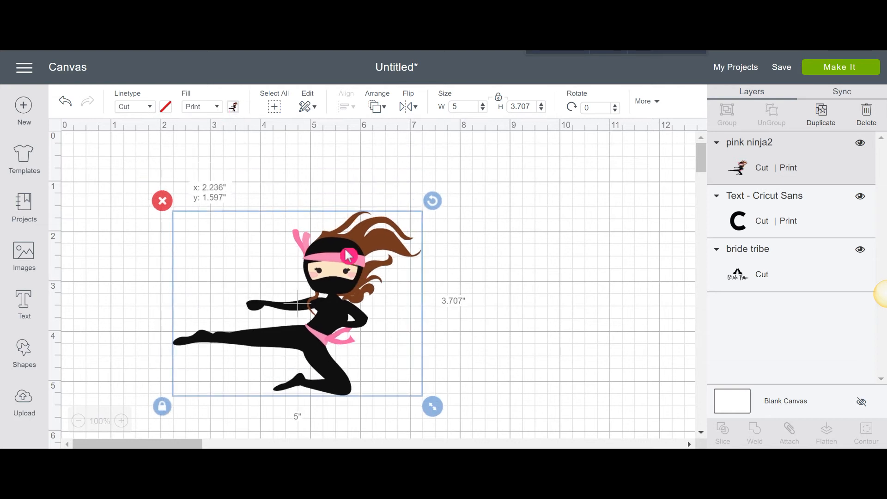
Step: Select all objects on the canvas, check which edit commands are available for them, and clear the selection
left_click(274, 107)
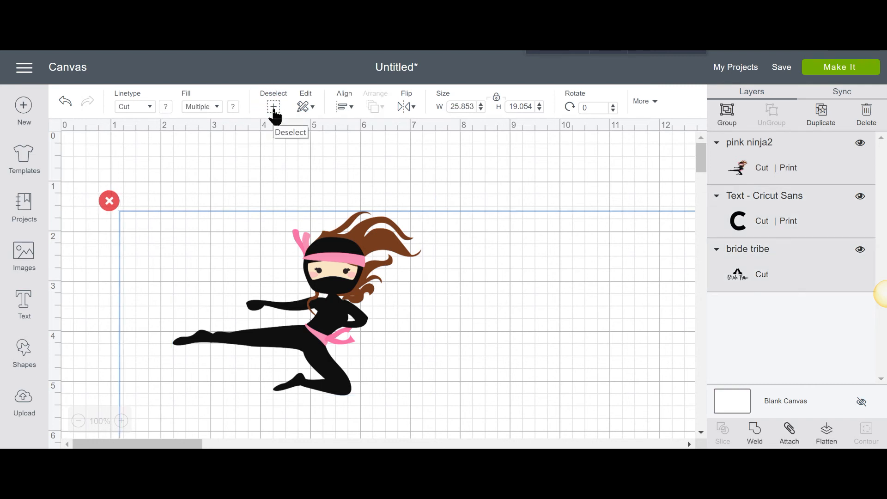
left_click(78, 421)
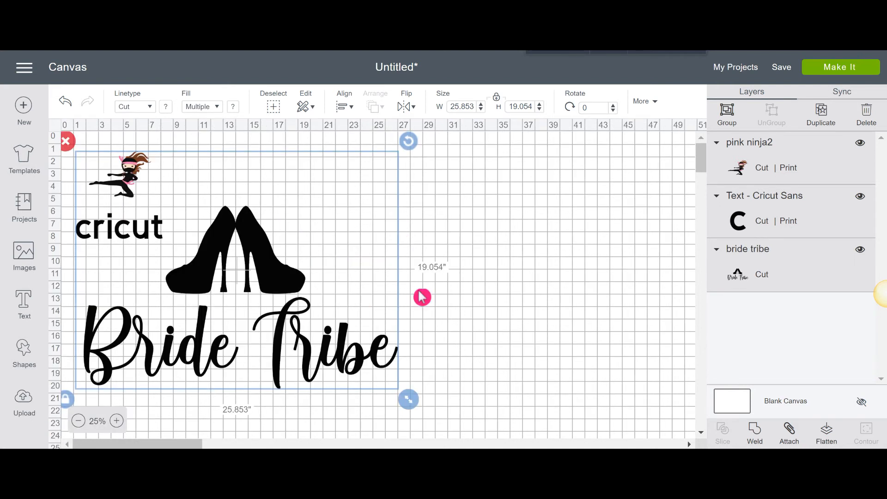
left_click(461, 292)
left_click_drag(485, 406, 92, 143)
left_click(579, 298)
left_click(274, 110)
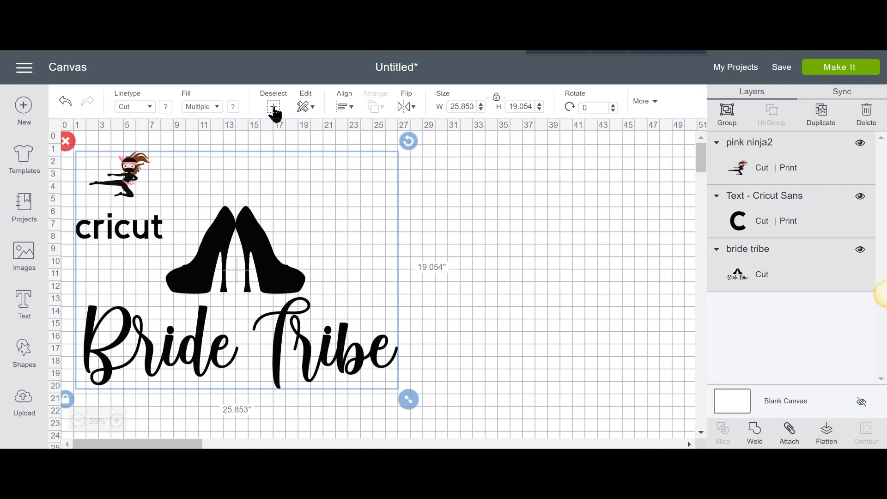
left_click(316, 115)
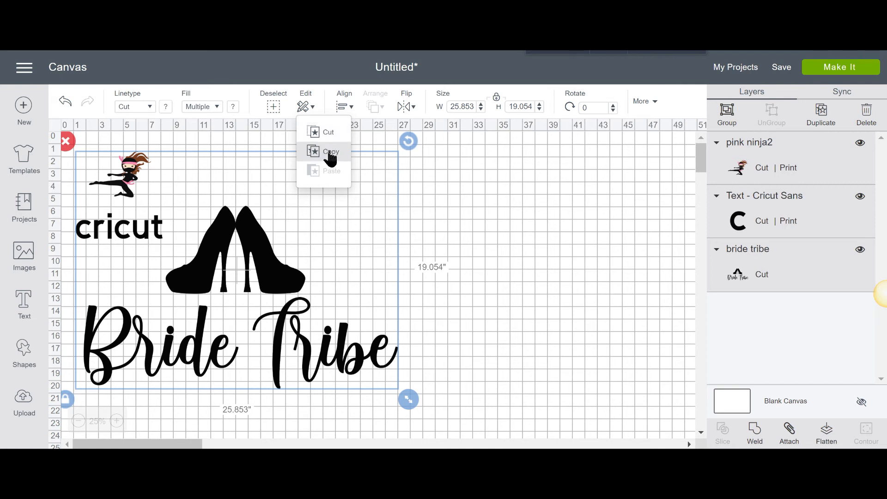
left_click(459, 216)
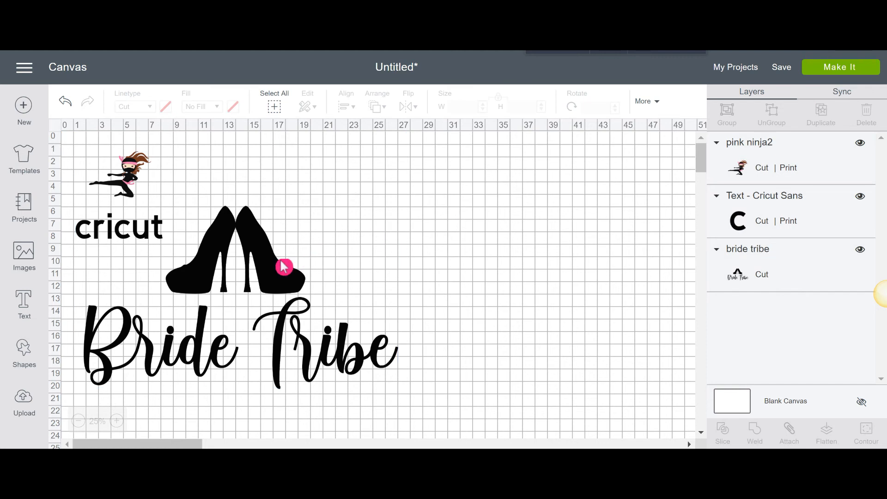
Step: Shrink the Bride Tribe design to about 14 inches wide and place it beside the "cricut" text
left_click(284, 266)
left_click_drag(396, 390, 281, 279)
left_click_drag(227, 254, 281, 249)
Step: Copy the Bride Tribe design
left_click(314, 111)
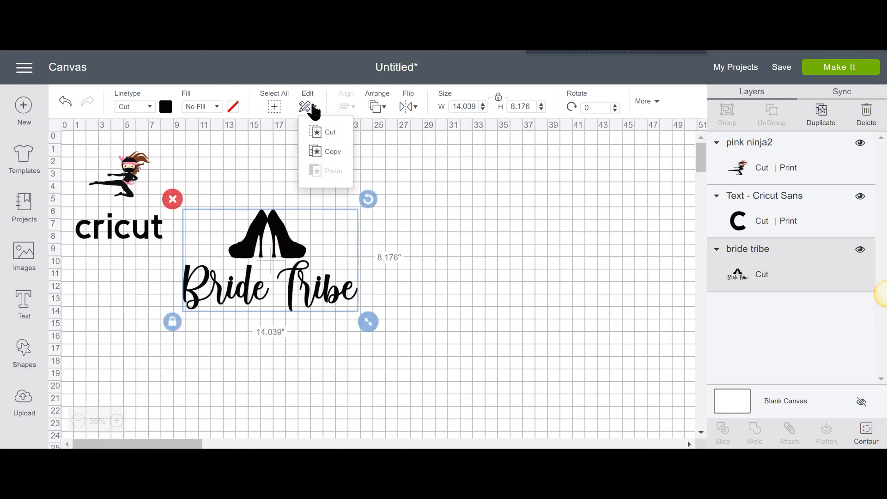
left_click(332, 151)
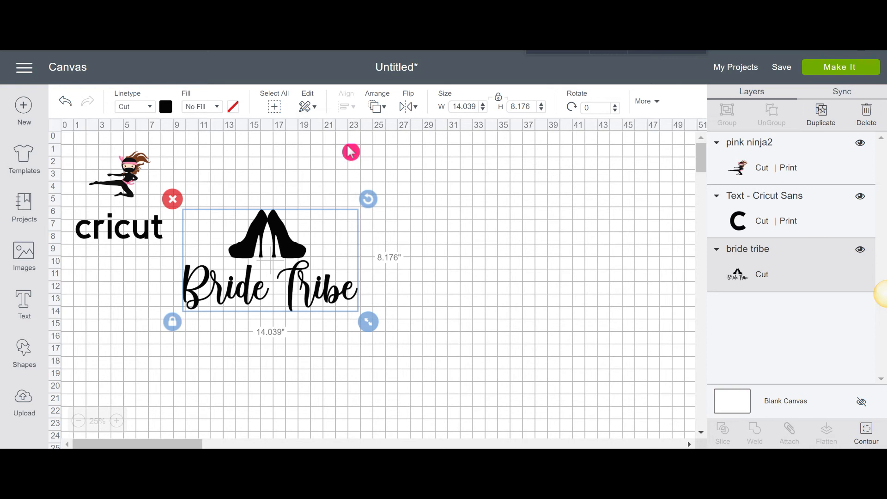
Step: Paste a copy of the Bride Tribe design and place it beside the original
left_click(307, 106)
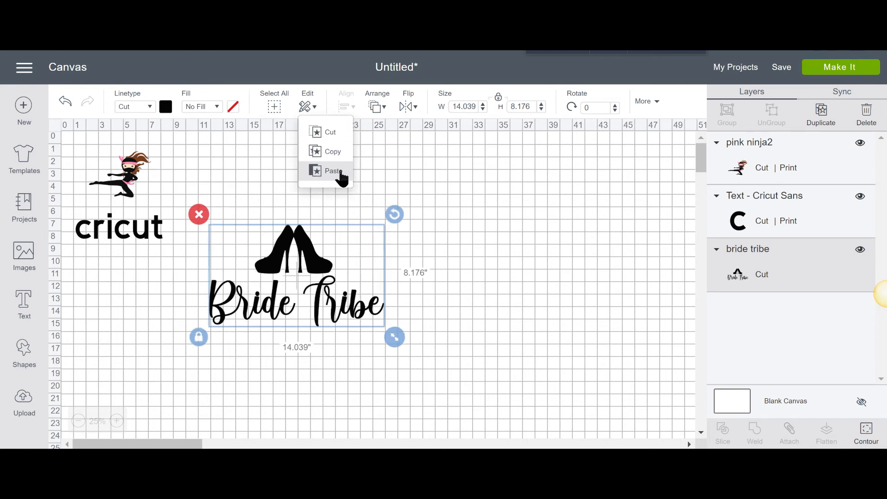
left_click(333, 171)
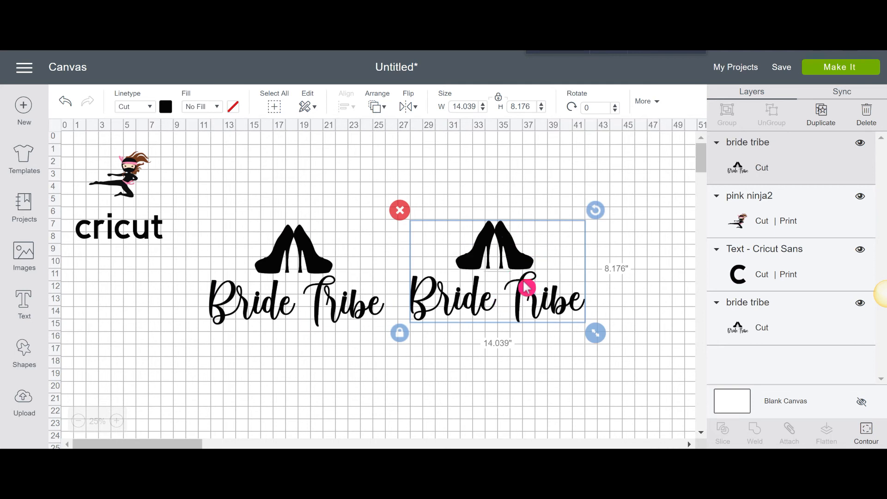
Step: Duplicate the pasted Bride Tribe design, and remove the extra duplicate
left_click(822, 117)
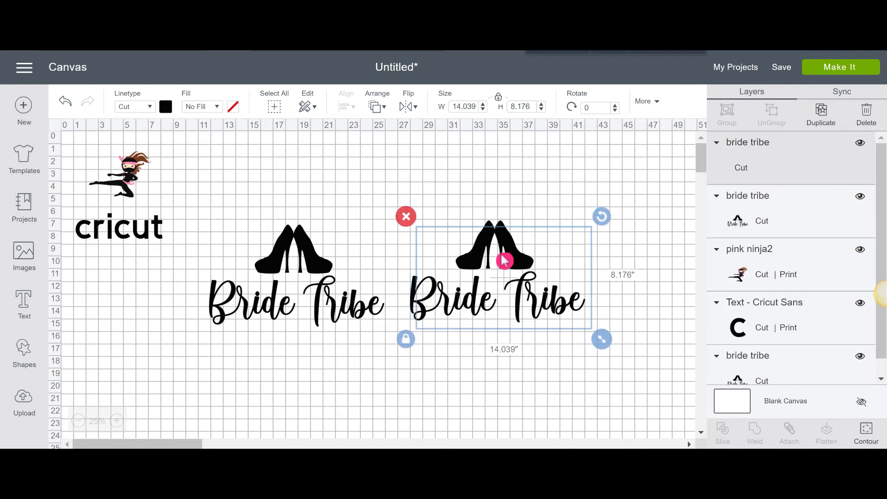
left_click_drag(526, 292, 399, 217)
left_click(287, 198)
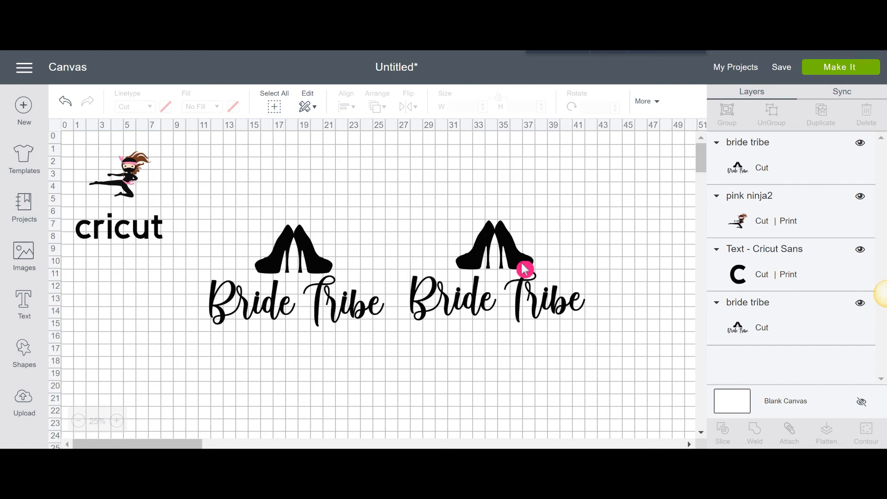
Step: Cut the pasted Bride Tribe copy from the canvas, leaving only the original design
left_click(483, 238)
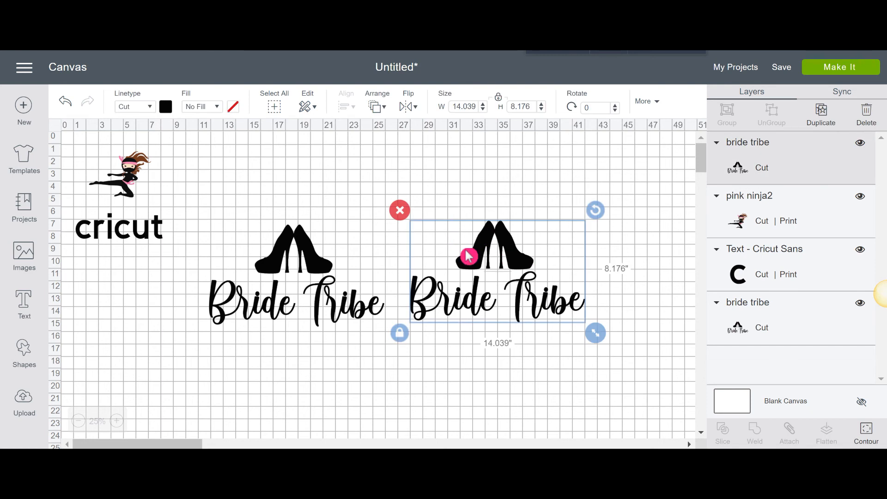
left_click(307, 109)
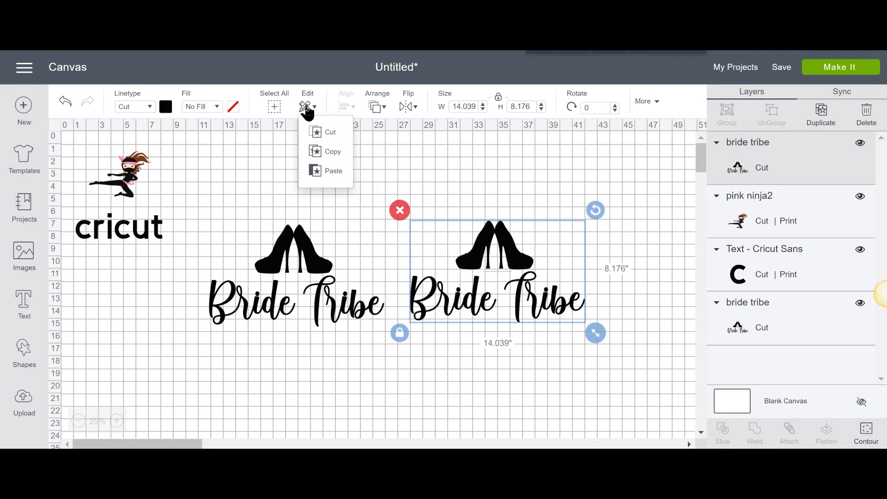
left_click(338, 135)
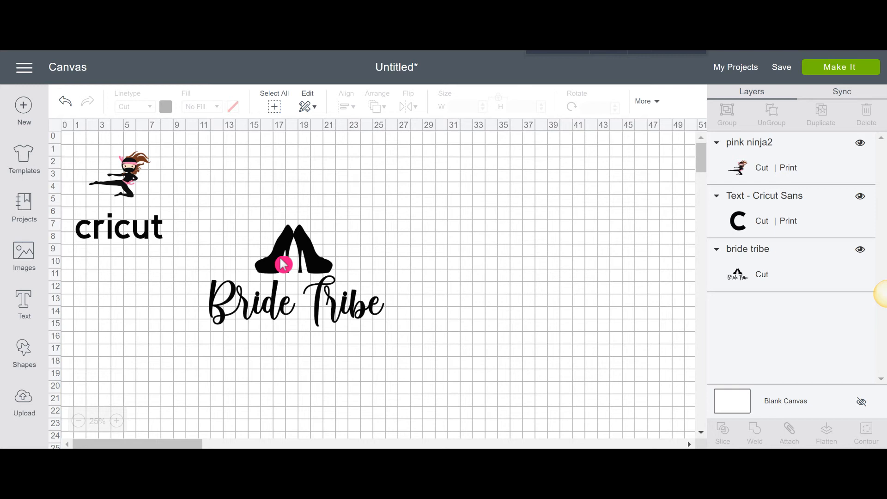
Step: Move the remaining Bride Tribe design slightly down and to the right, keeping it selected
left_click(295, 264)
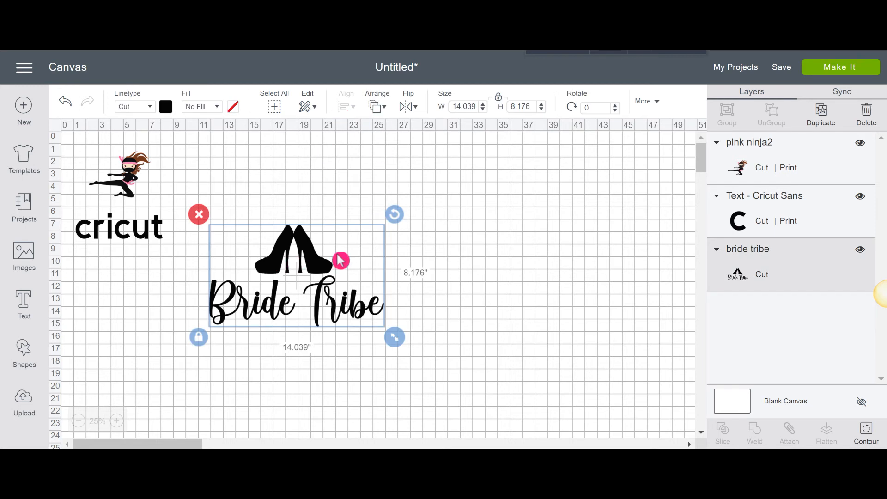
left_click_drag(342, 261, 353, 276)
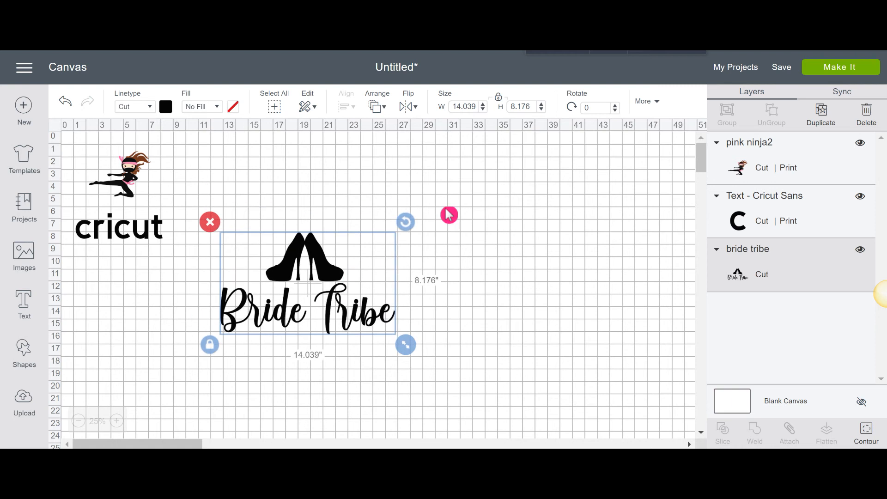
left_click(348, 180)
left_click(324, 266)
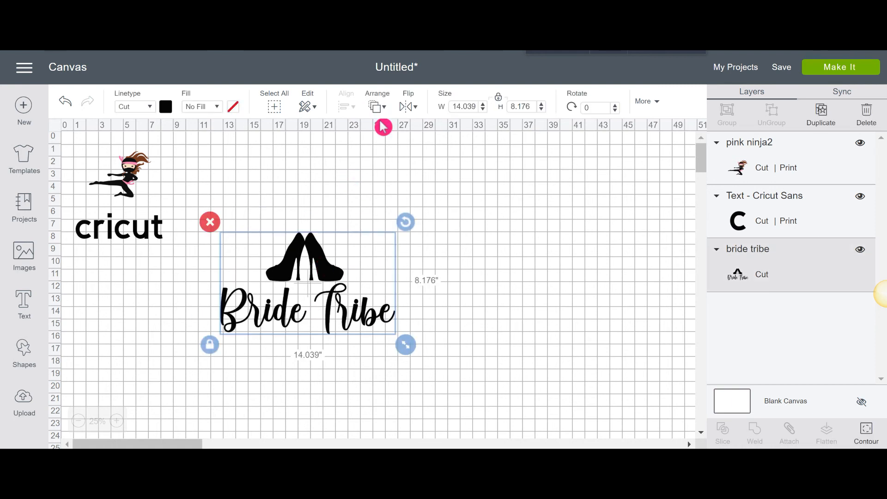
Step: Place the ninja image over the shoes of the Bride Tribe design and check which arrange commands are available for it
left_click_drag(128, 180, 306, 235)
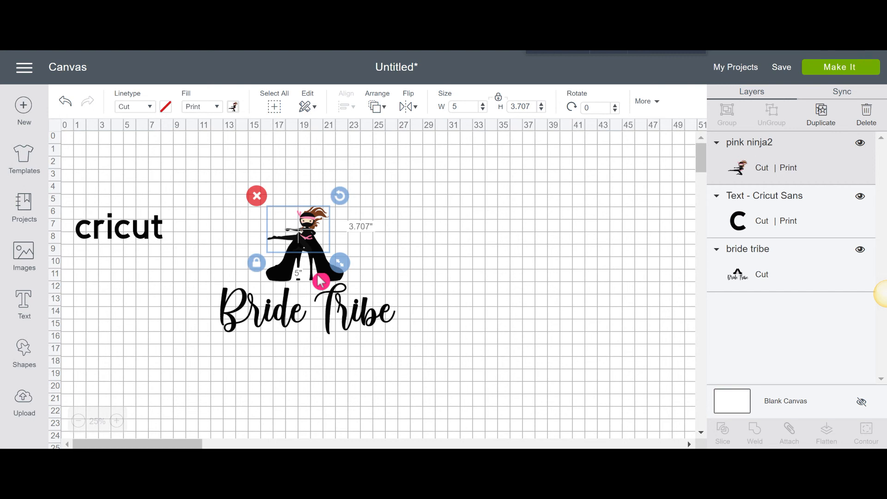
mouse_move(309, 234)
left_mouse_down()
mouse_move(312, 204)
mouse_move(313, 230)
left_mouse_up()
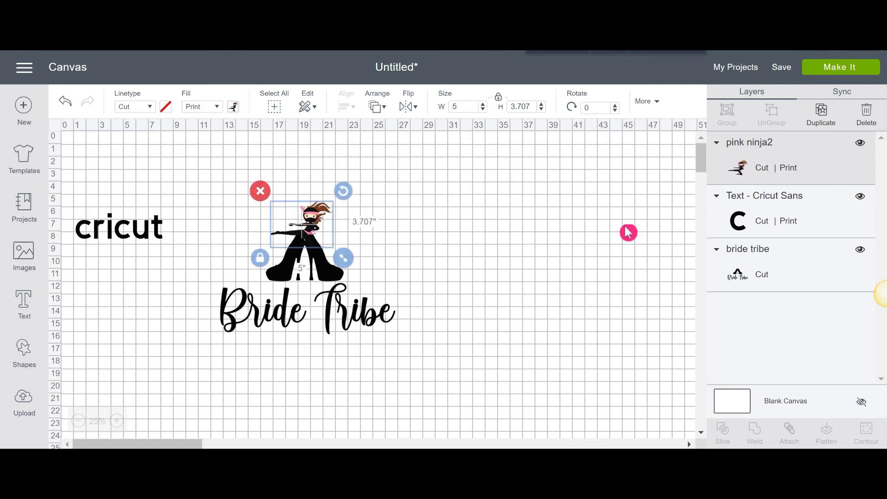
left_click(377, 108)
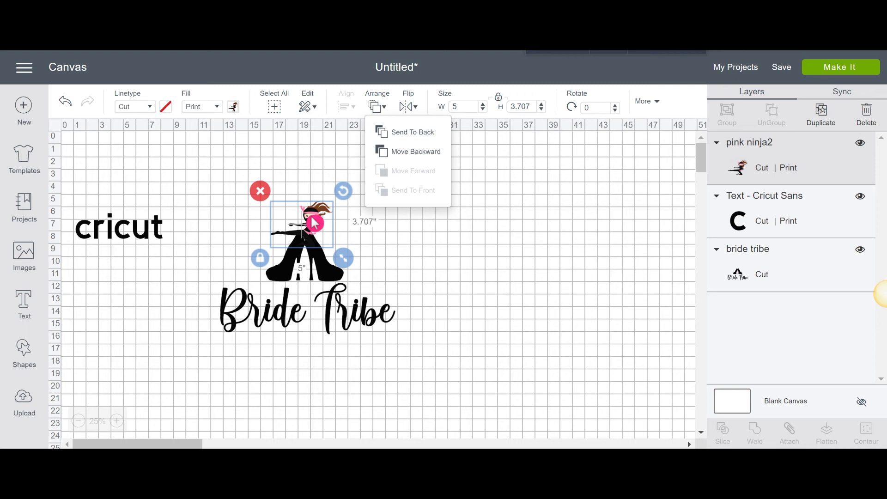
Step: Change the Bride Tribe design's material color to yellow and enlarge the ninja image to about 10.1 inches wide
left_click(341, 296)
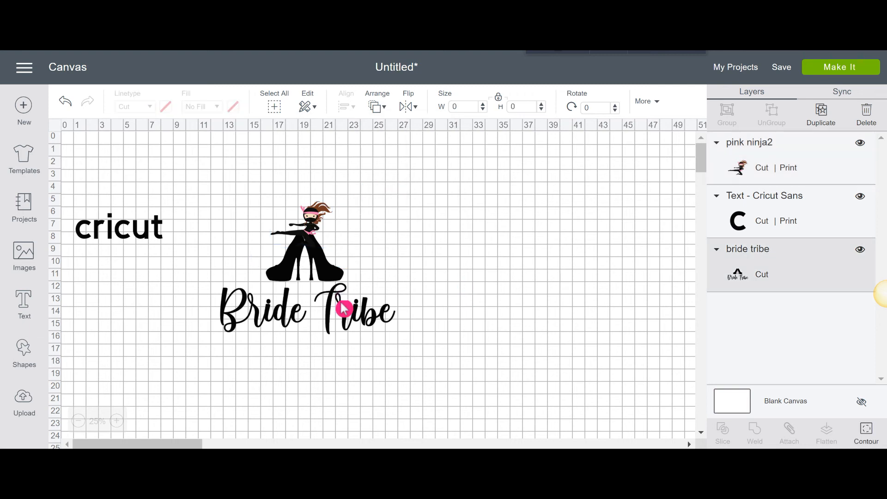
left_click(343, 308)
left_click(165, 107)
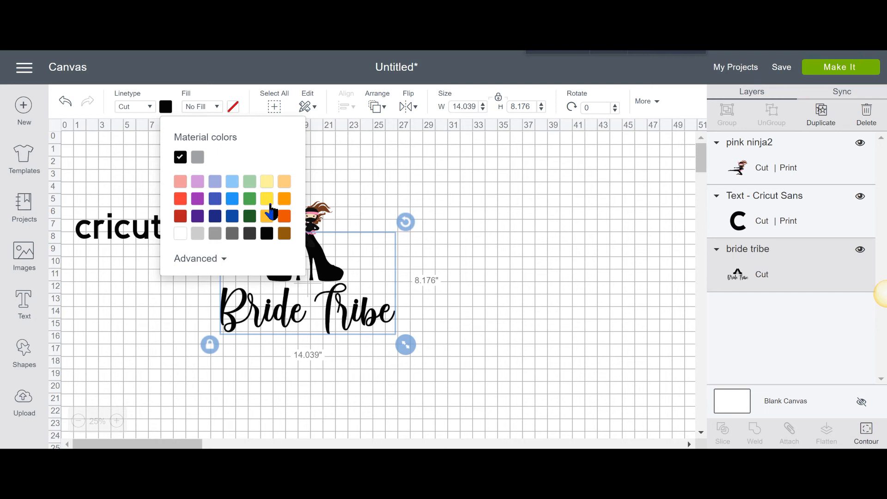
left_click(268, 199)
left_click(397, 201)
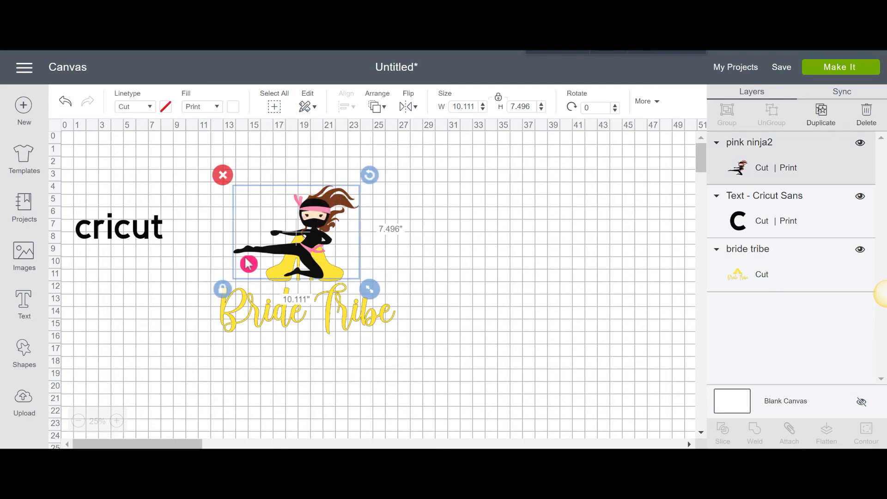
Step: Move the Bride Tribe design forward one layer, and bring it to the front of all objects
left_click(347, 333)
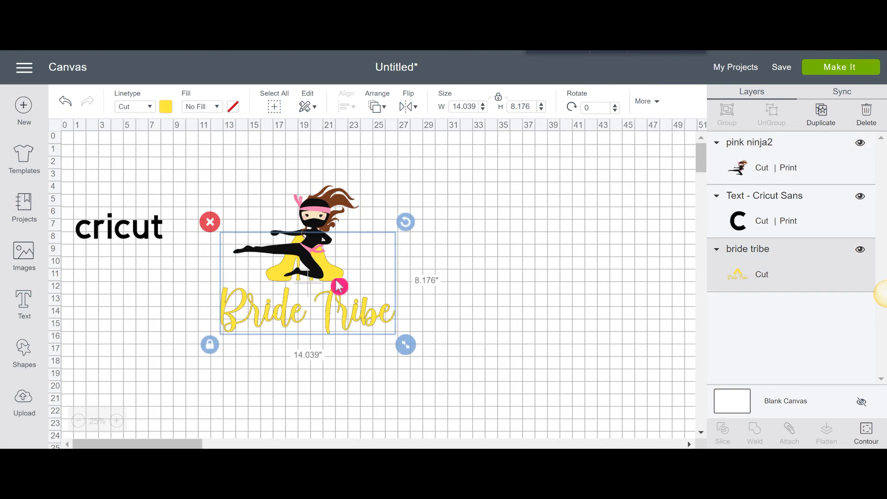
left_click(384, 107)
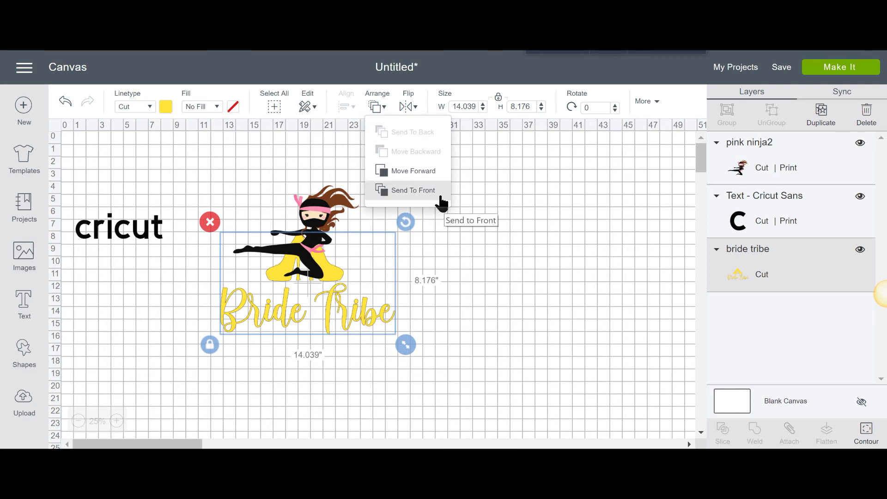
left_click(427, 178)
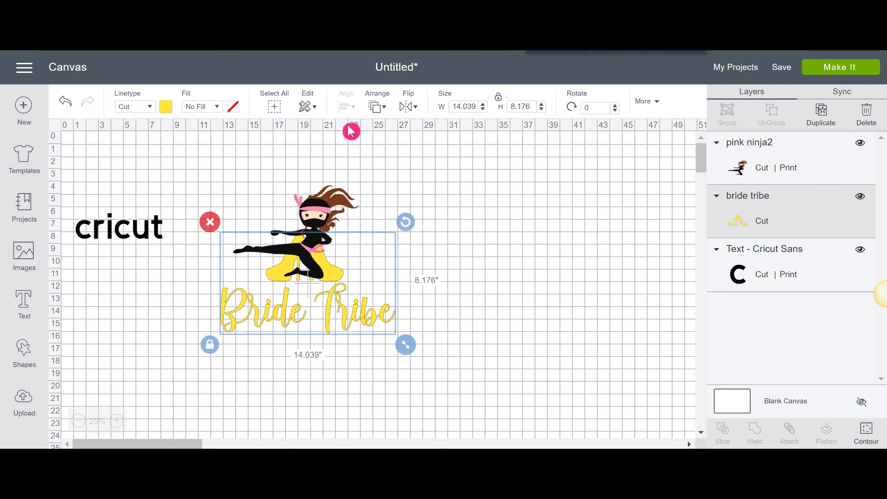
left_click(377, 107)
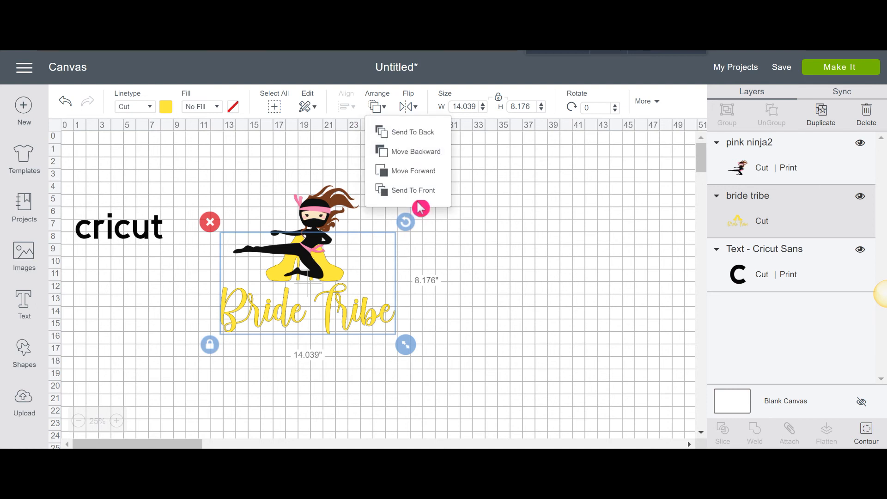
left_click(426, 190)
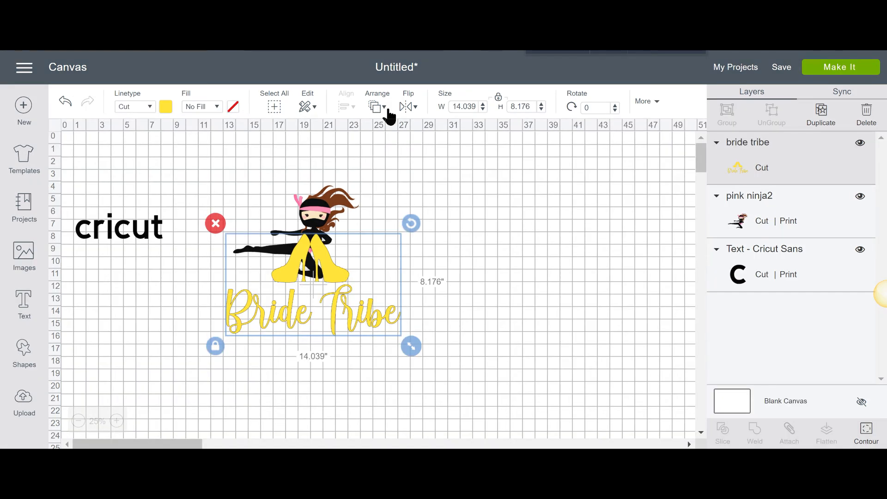
left_click(384, 116)
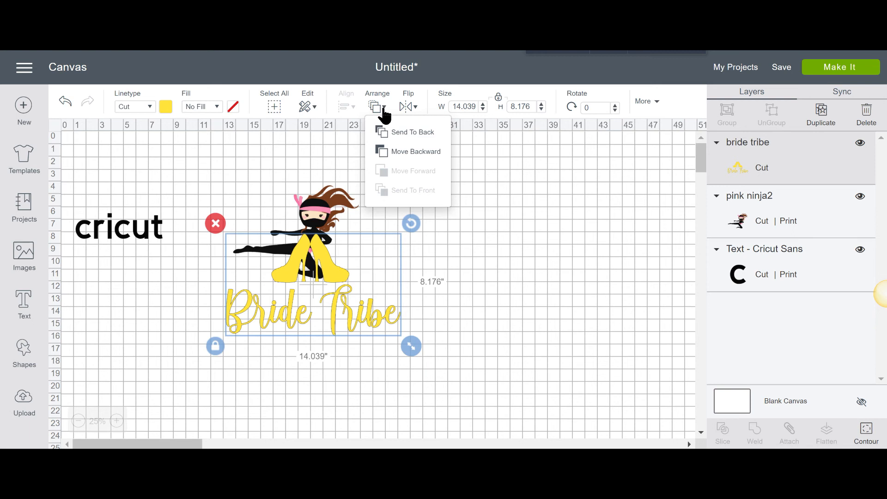
Step: Flip the Bride Tribe design horizontally and vertically
left_click(415, 109)
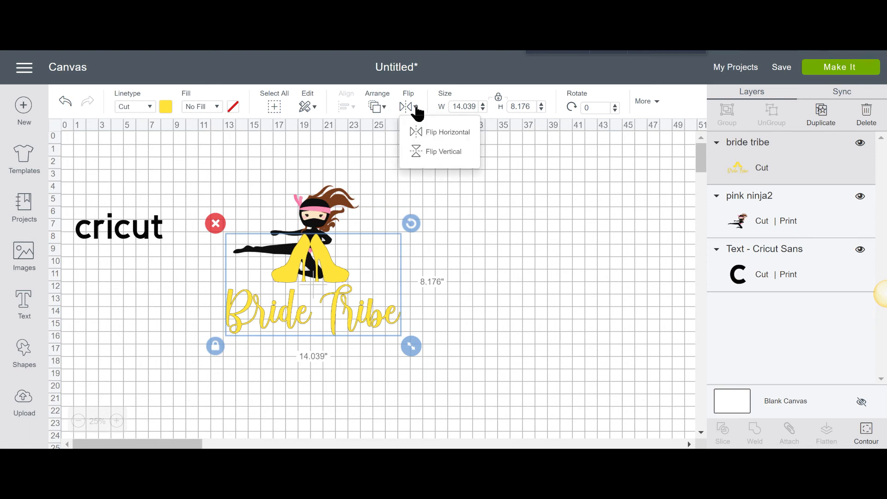
left_click(447, 134)
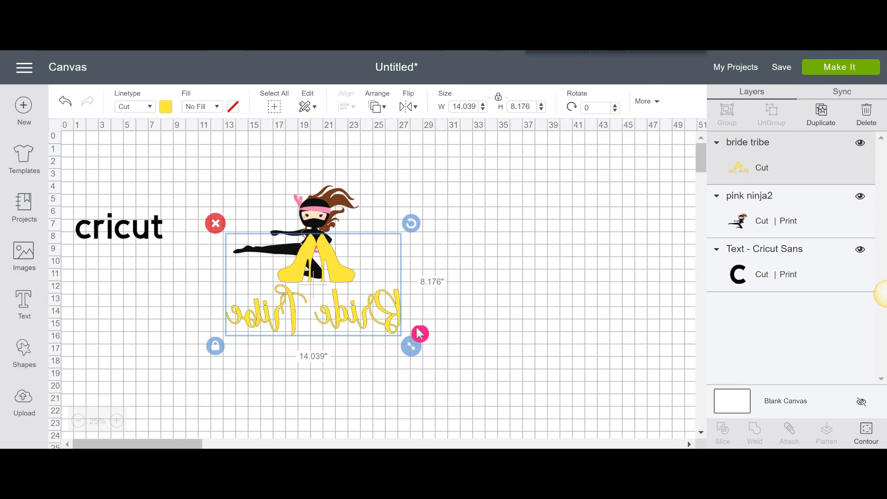
left_click(410, 112)
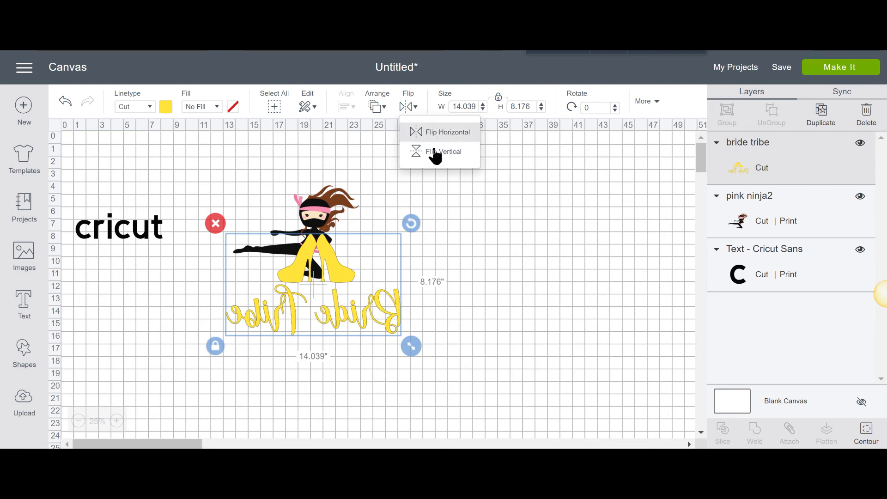
left_click(474, 159)
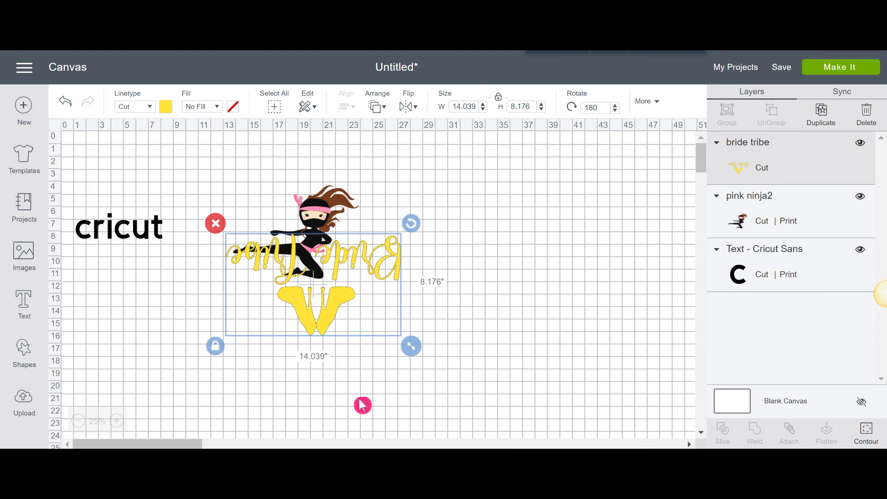
Step: Move the flipped Bride Tribe design up slightly, and undo the move and both flips
left_click_drag(343, 278, 351, 245)
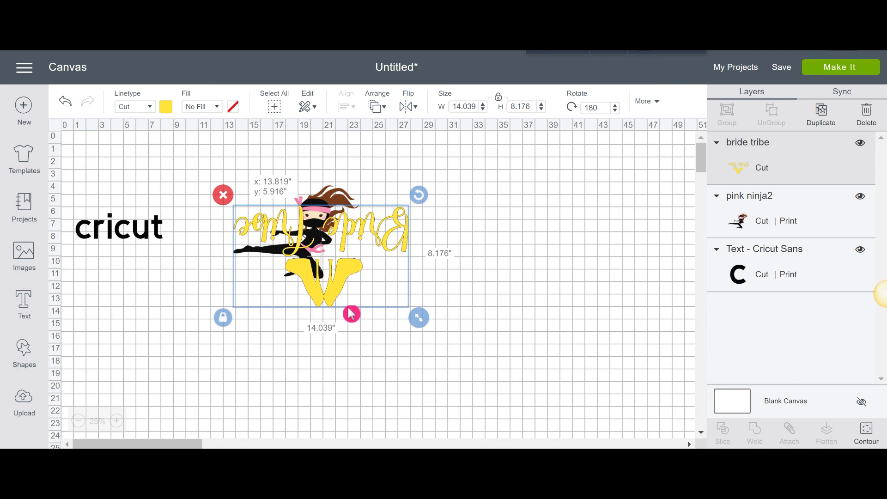
key("ctrl+z")
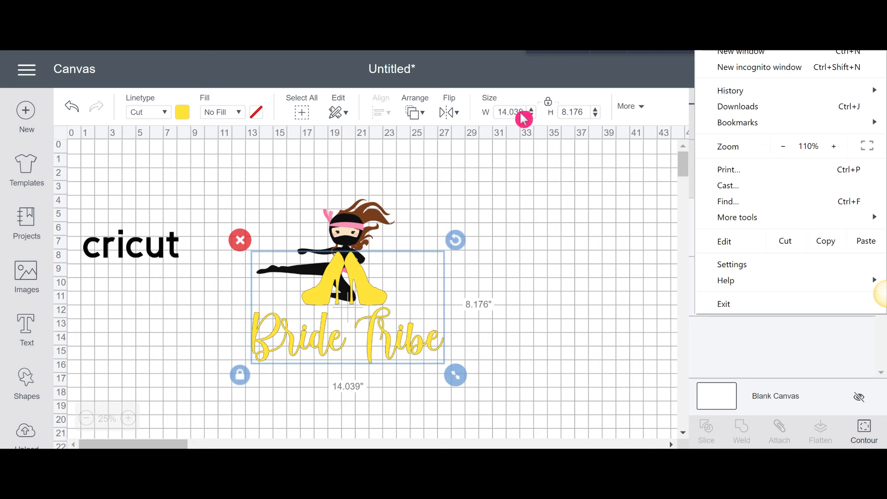
Step: Set the Bride Tribe design's width to 8.5 inches, and reduce it to 5 inches with the proportions locked
left_click(511, 113)
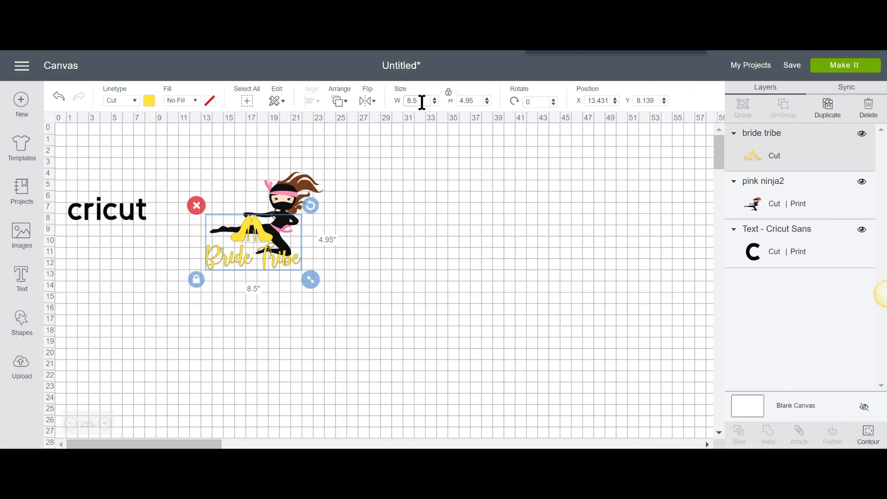
type("5")
left_click(436, 181)
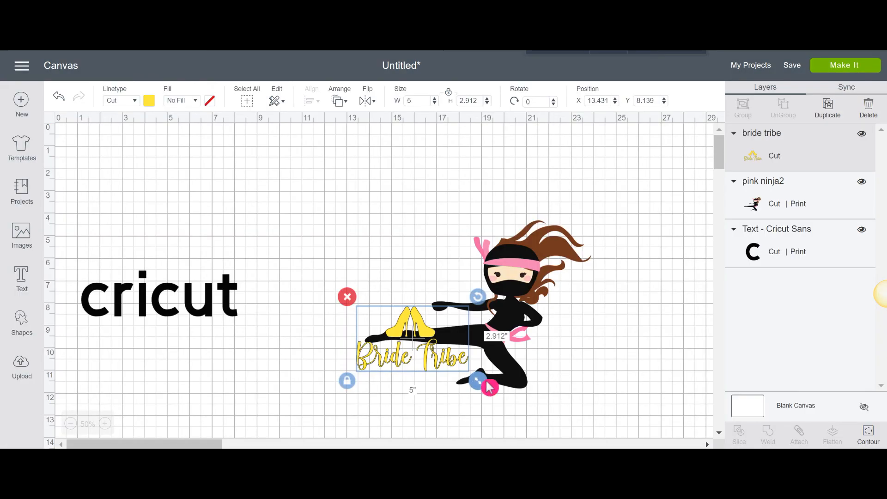
Step: Enlarge the Bride Tribe design to about 9.64 inches wide and move it above the ninja to about x 8.04 and y 1.5 inches
left_click_drag(480, 383, 575, 435)
left_click_drag(493, 347, 447, 290)
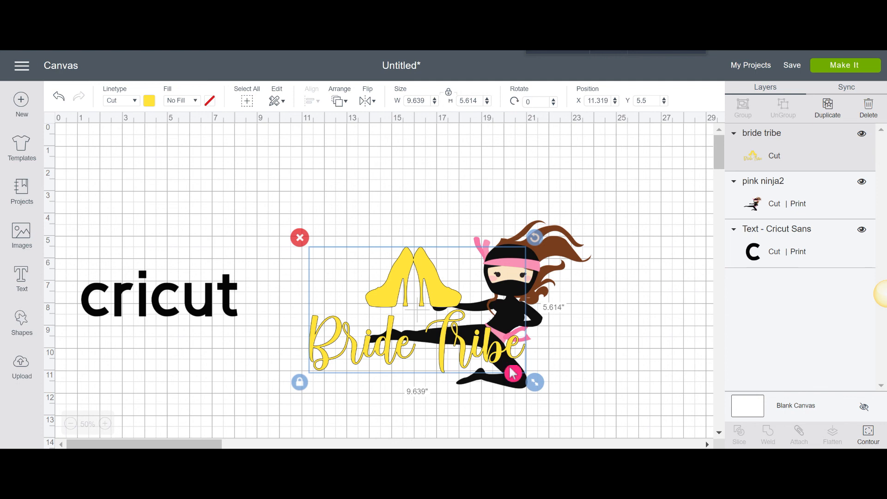
left_click_drag(483, 297, 409, 208)
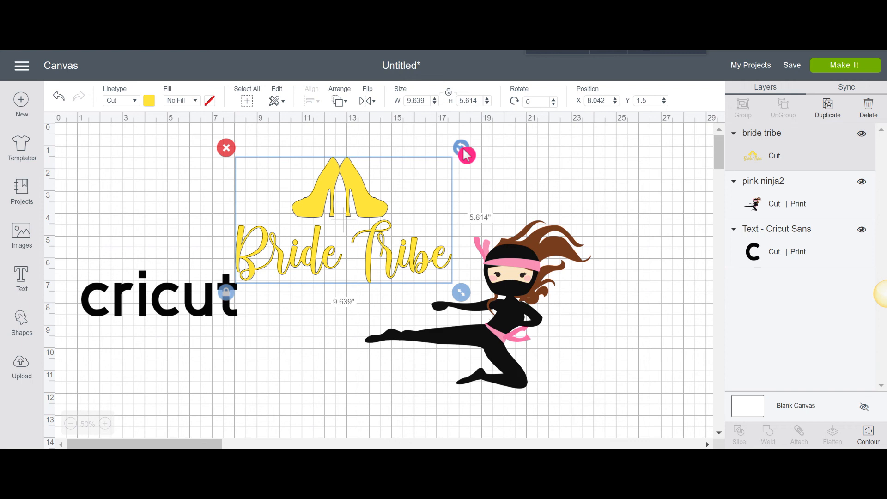
Step: Rotate the Bride Tribe design freehand, by a quarter turn and upside down, and set its rotation back to 0 degrees
left_click_drag(470, 154, 531, 107)
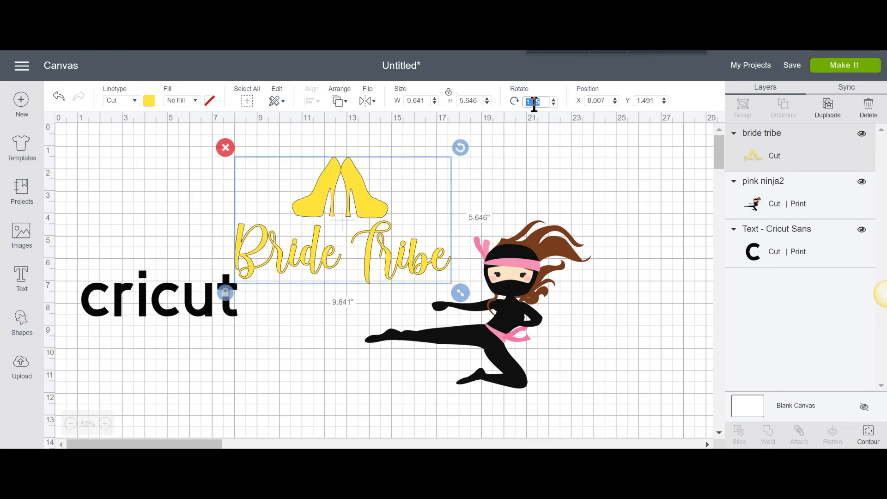
key("Return")
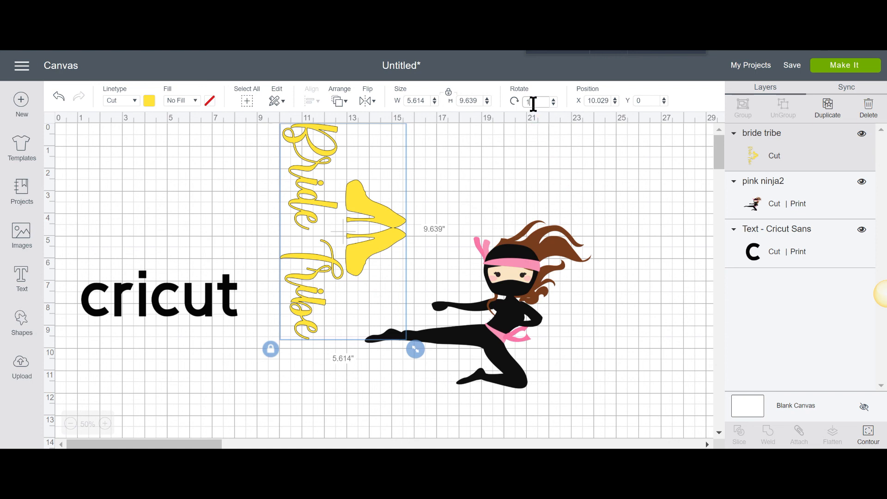
key("Return")
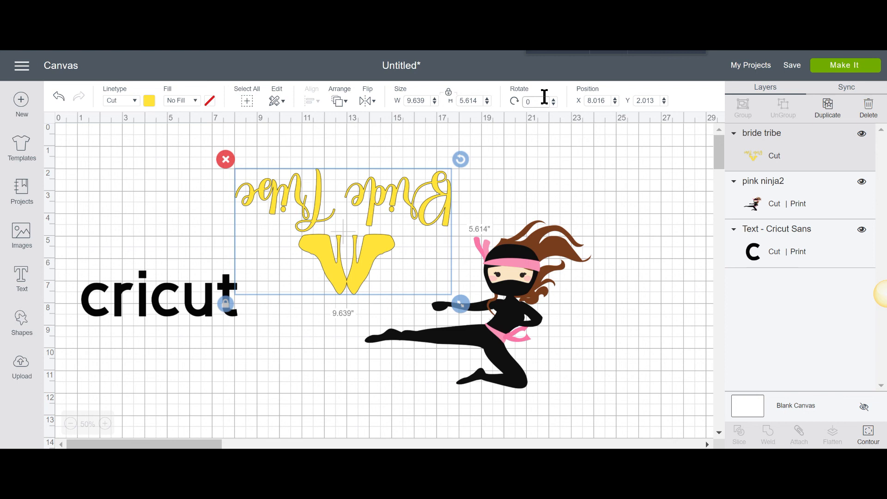
key("Return")
left_click(477, 310)
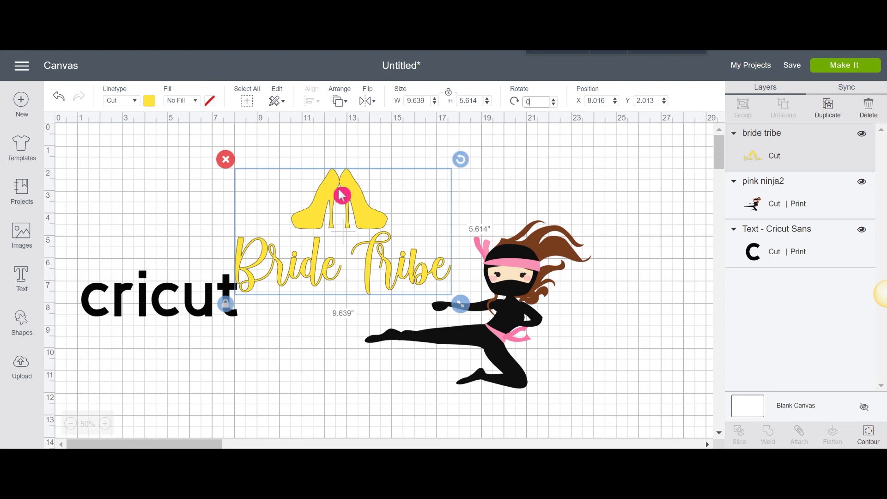
Step: Move the Bride Tribe design over the ninja image to about x 11.04 and y 5.12 inches
left_click_drag(355, 225, 428, 220)
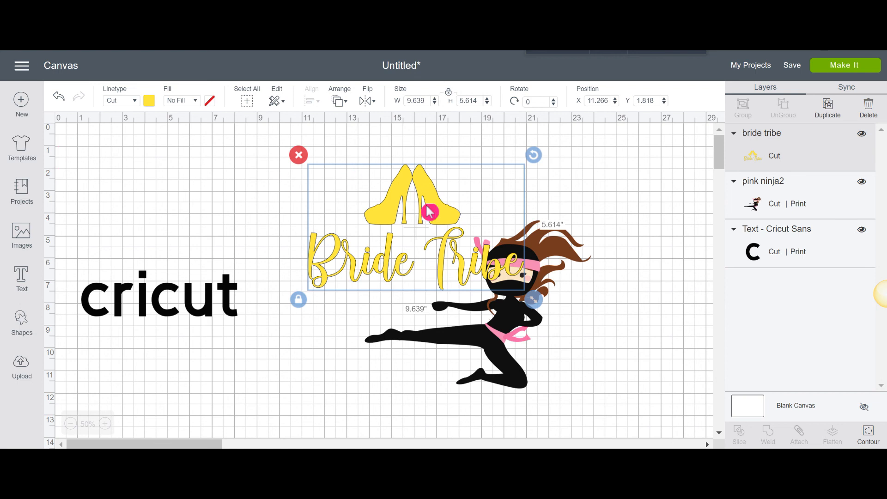
left_click_drag(438, 198, 434, 272)
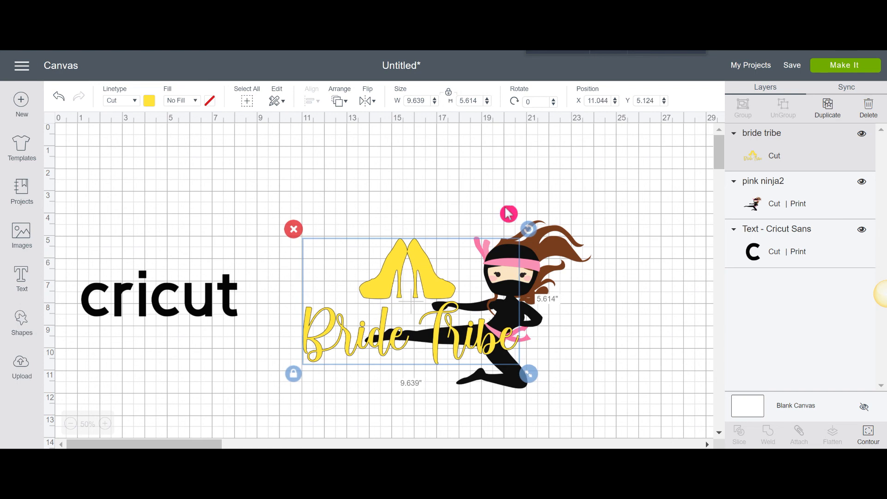